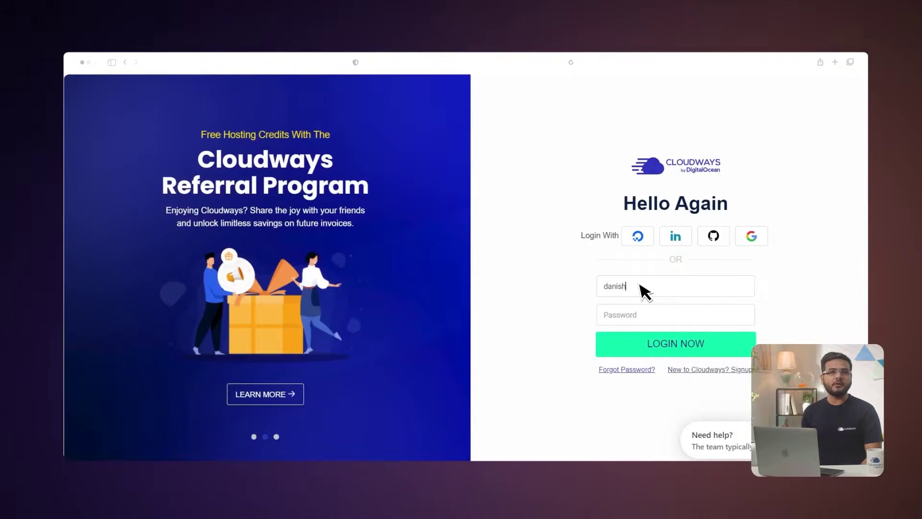
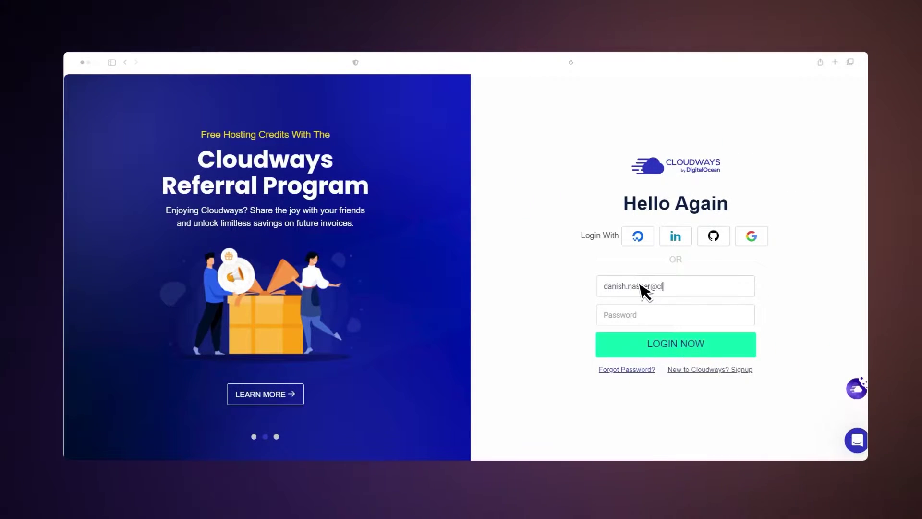
# Log in to Cloudways with the account e-mail and password.
pyautogui.click(627, 318)
pyautogui.write('••••••••••')
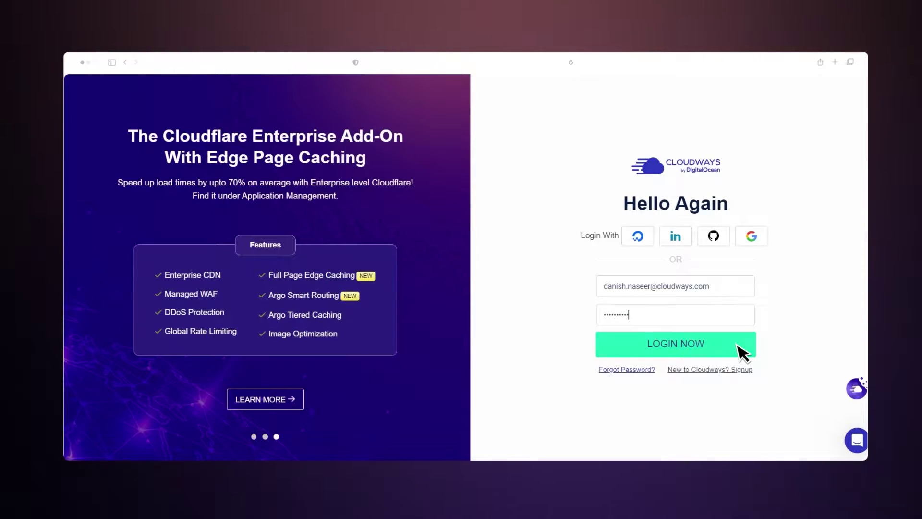
pyautogui.click(738, 346)
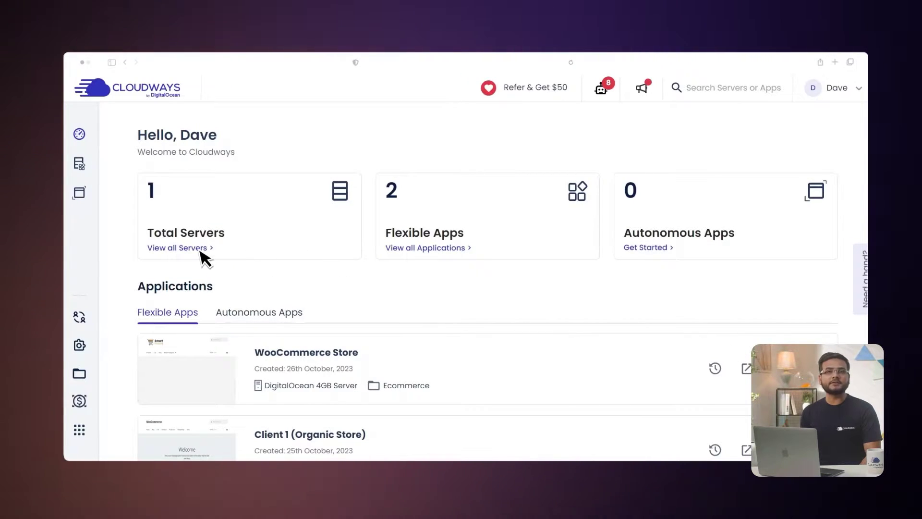
# Go to the DigitalOcean 4GB Server's WooCommerce Store app and its Cloudflare Enterprise page.
pyautogui.moveTo(83, 135)
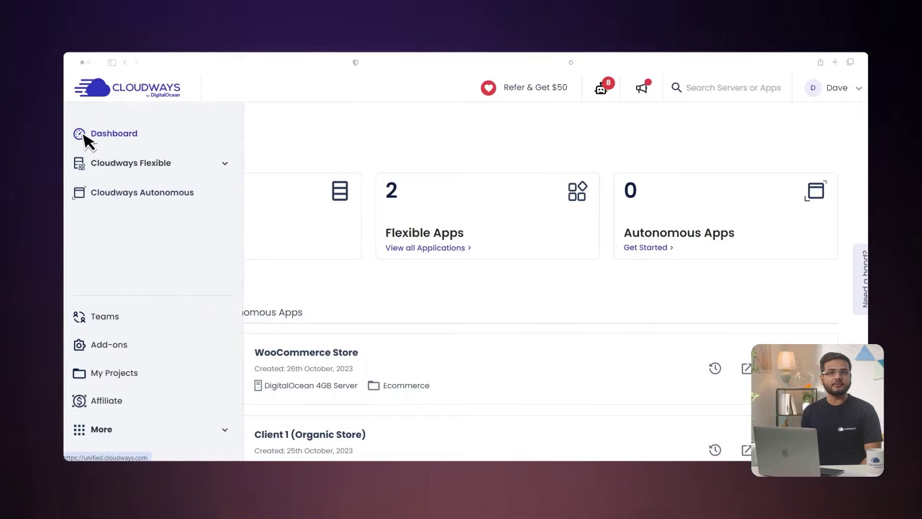
pyautogui.click(180, 168)
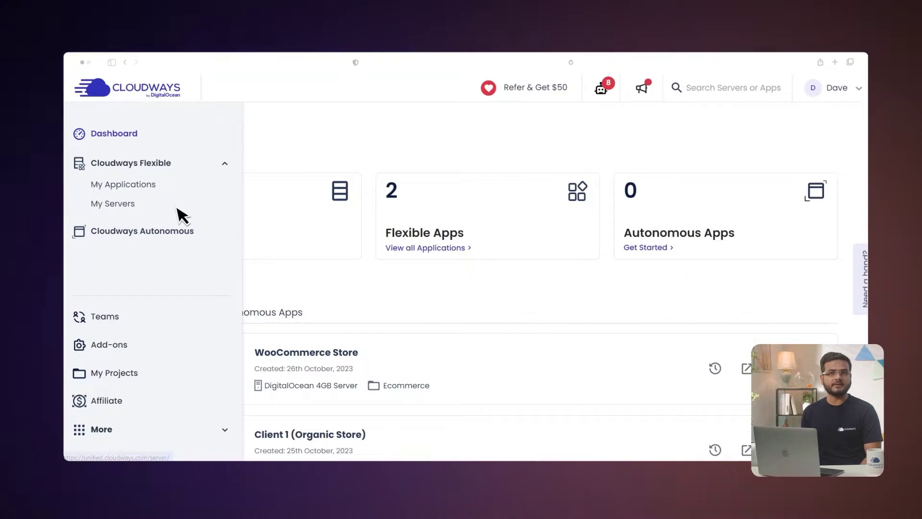
pyautogui.click(177, 208)
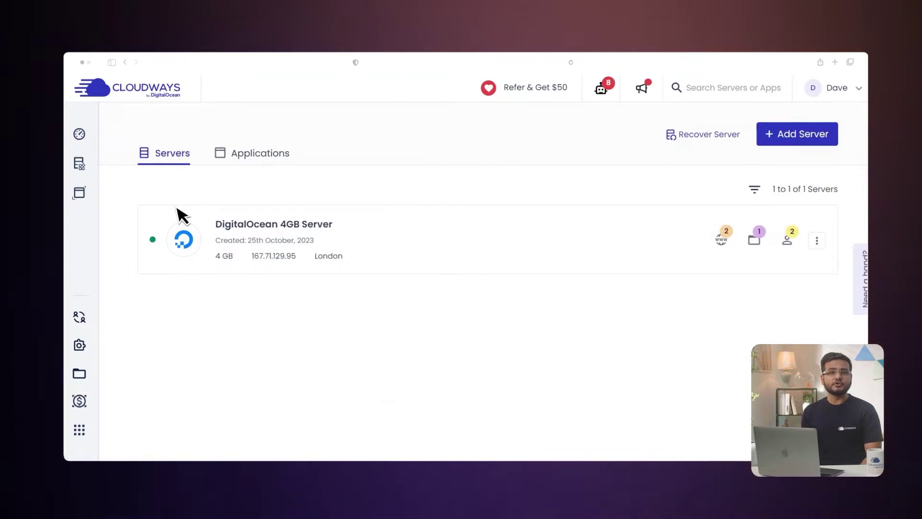
pyautogui.click(566, 247)
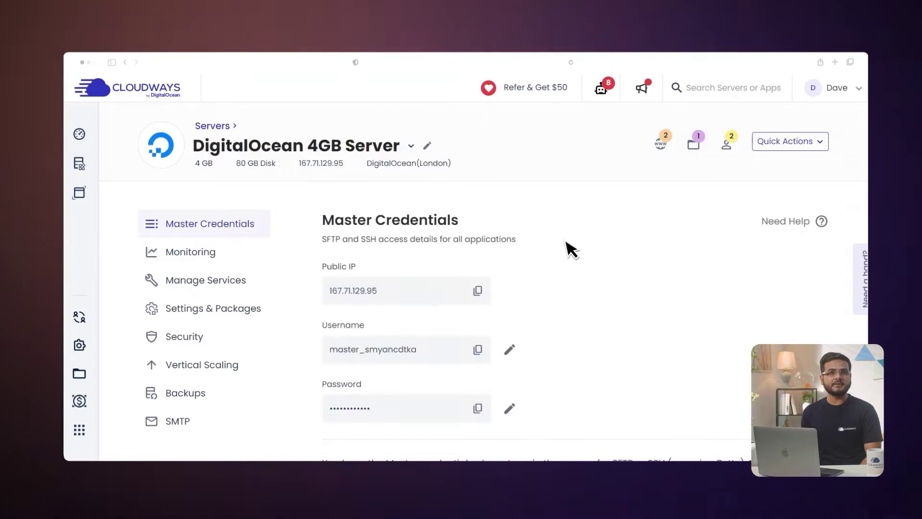
pyautogui.click(662, 147)
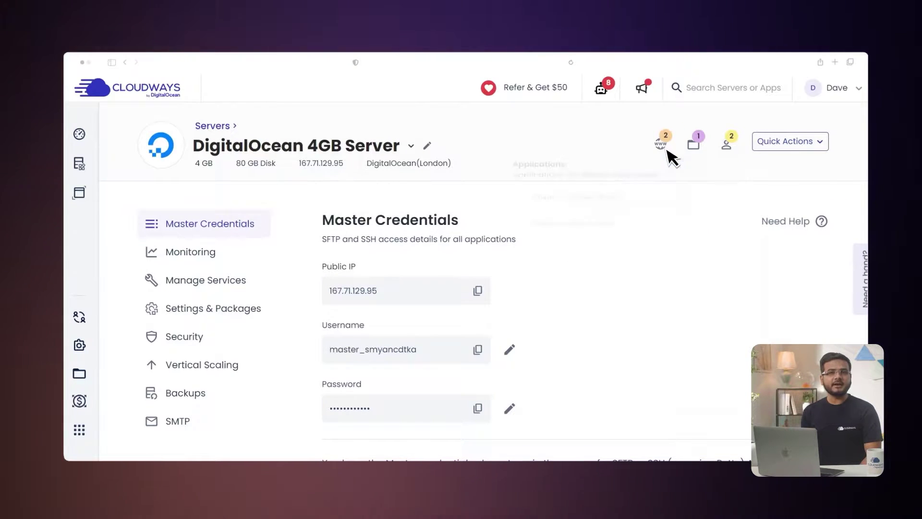
pyautogui.click(632, 245)
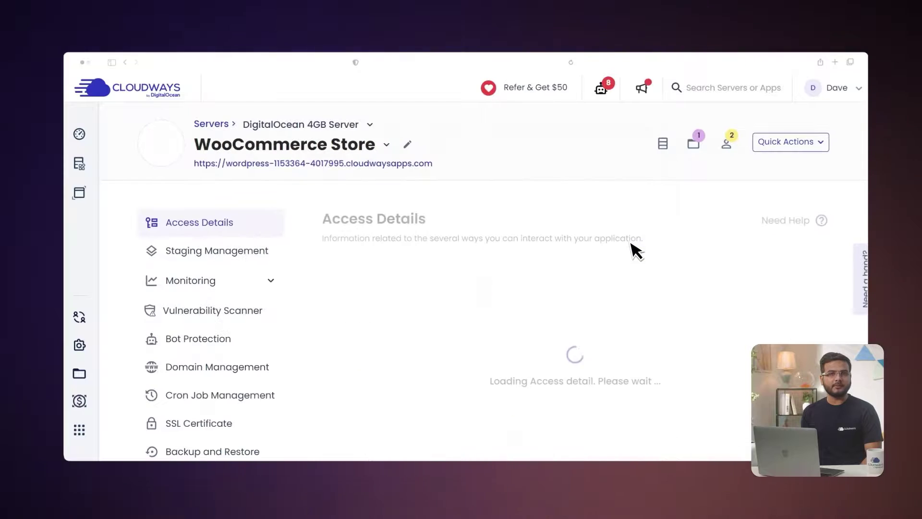
pyautogui.scroll(-3, 636, 249)
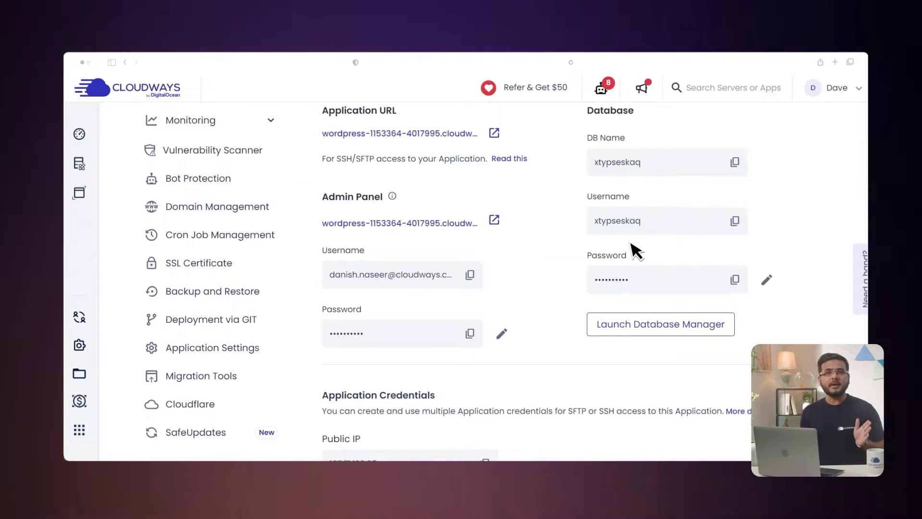
pyautogui.click(224, 409)
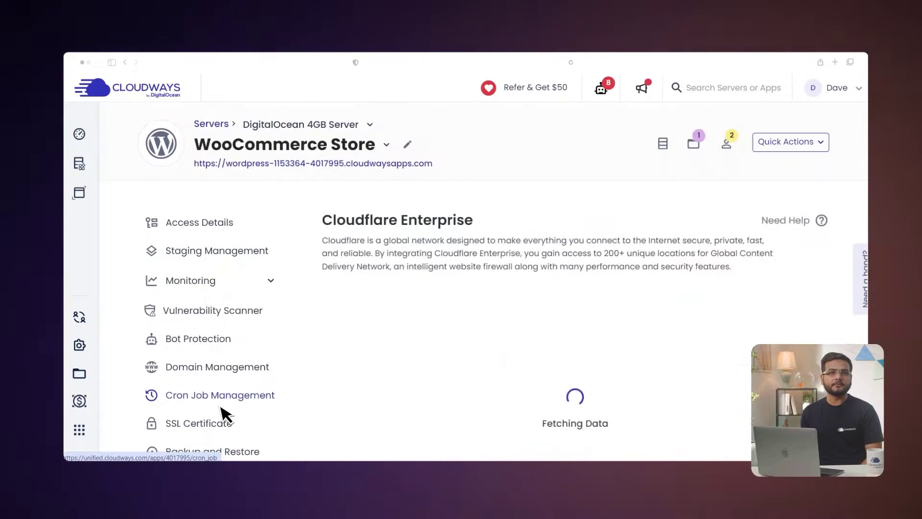
# Paste the domain copied from Namecheap as plain text and enable Cloudflare Enterprise for it.
pyautogui.scroll(-5, 223, 413)
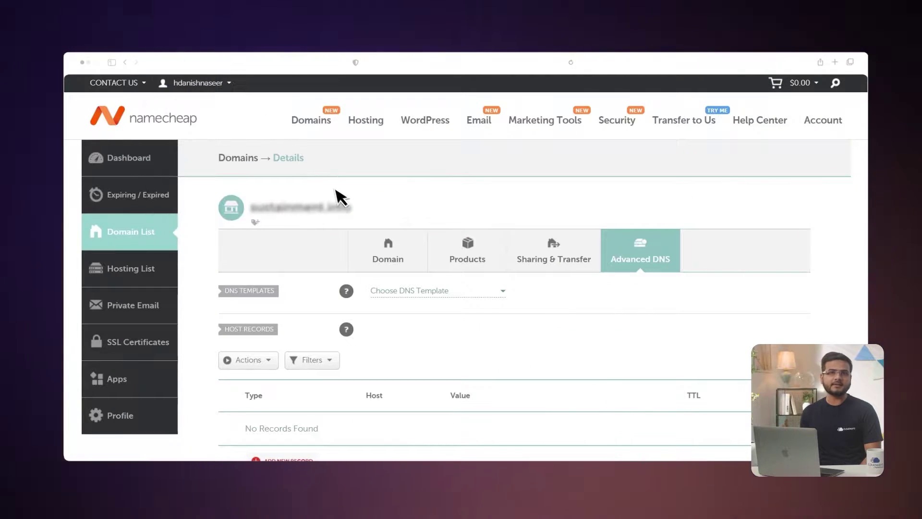
pyautogui.moveTo(350, 204); pyautogui.dragTo(258, 214)
pyautogui.rightClick(257, 214)
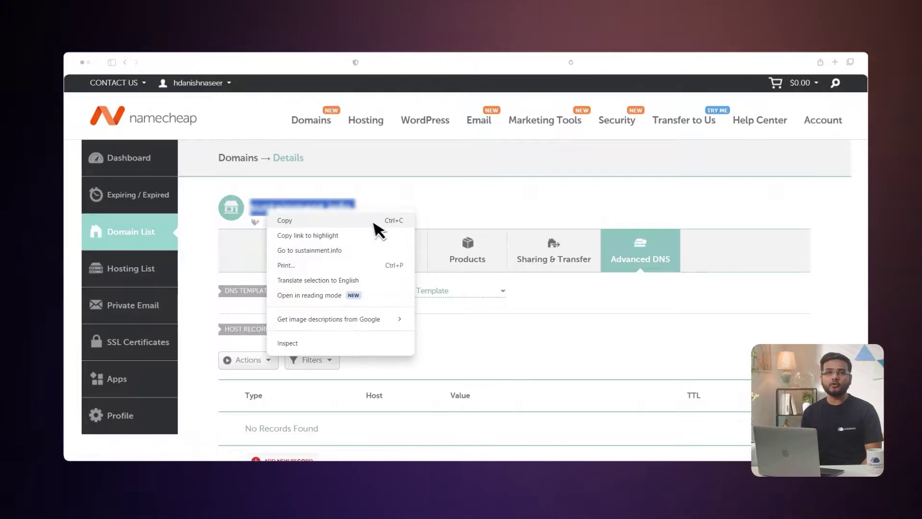
pyautogui.click(391, 219)
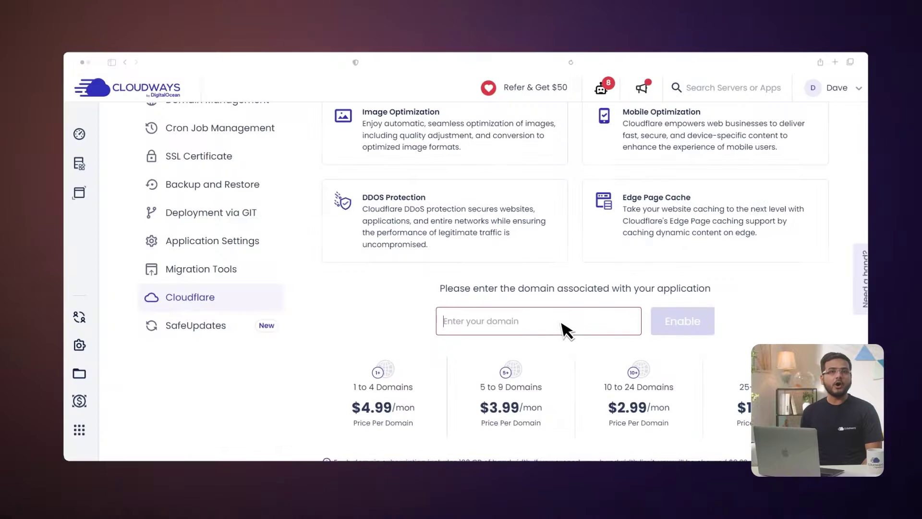
pyautogui.rightClick(565, 328)
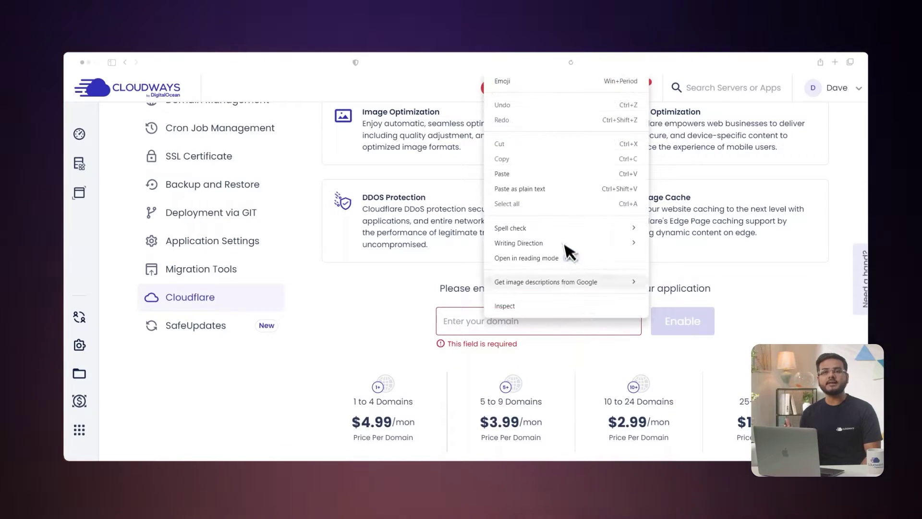
pyautogui.click(566, 189)
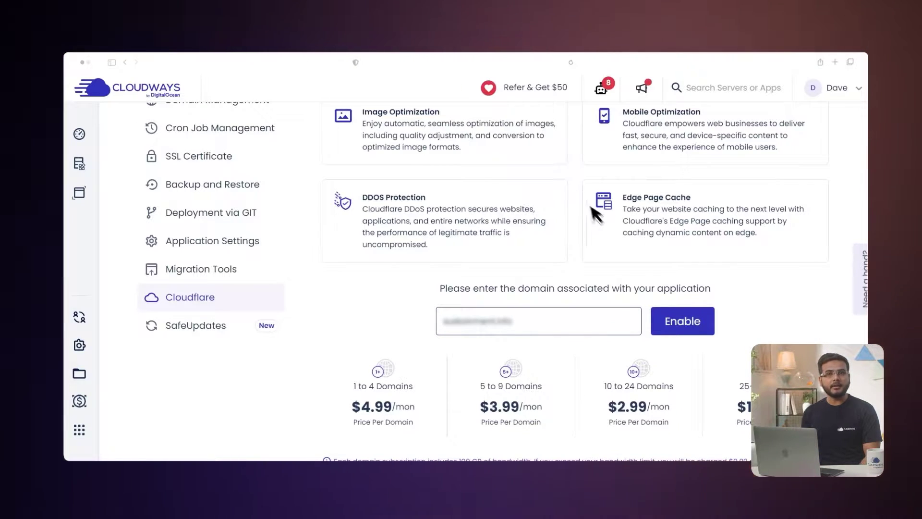
pyautogui.click(692, 321)
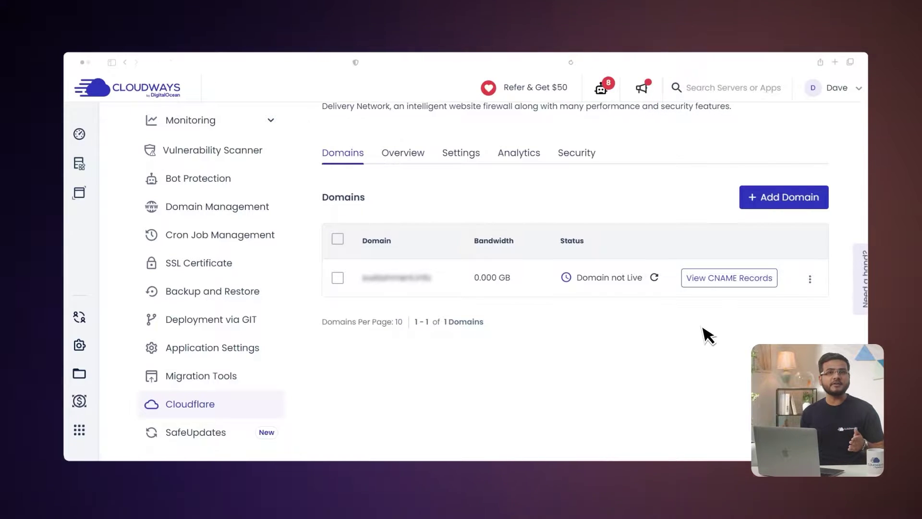
# Display the CNAME records that Cloudways requires for the domain.
pyautogui.click(717, 282)
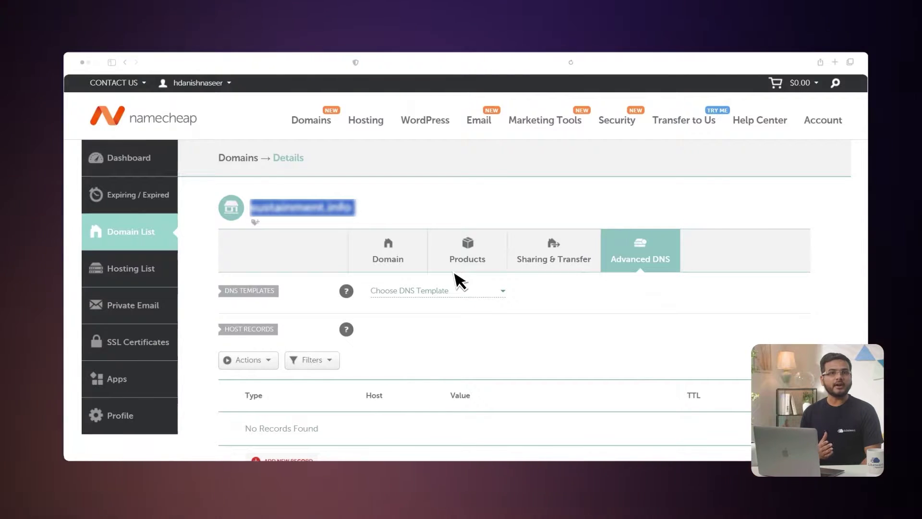
# Save a Namecheap CNAME record with host @ and value secure.cloudways.cloud.
pyautogui.scroll(-3, 456, 320)
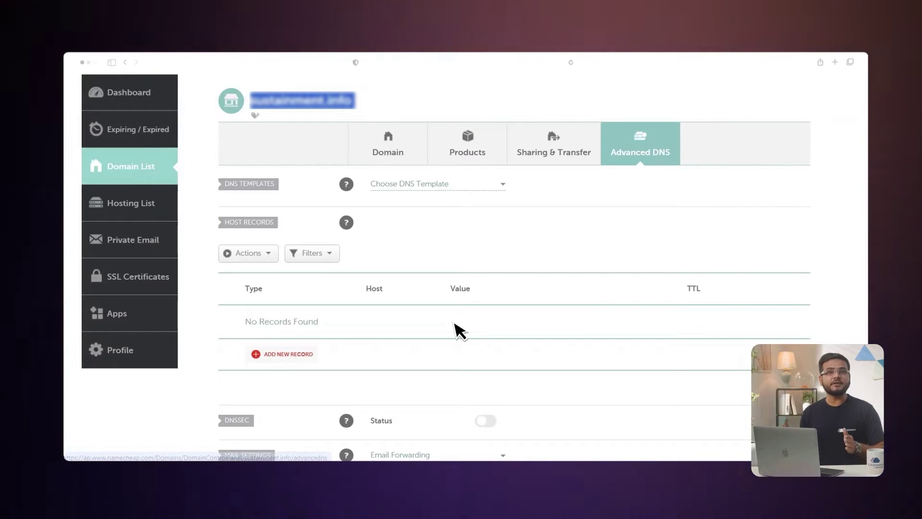
pyautogui.click(349, 210)
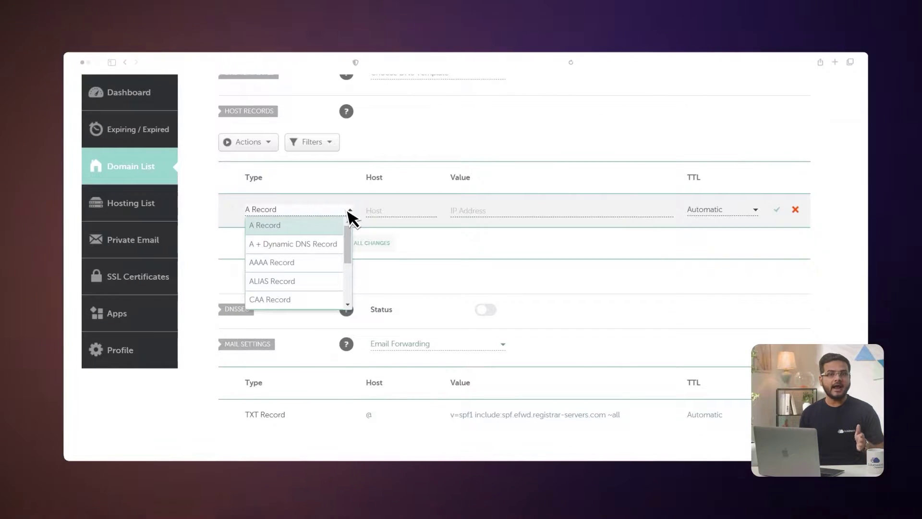
pyautogui.scroll(-2, 327, 294)
pyautogui.click(312, 263)
pyautogui.click(385, 212)
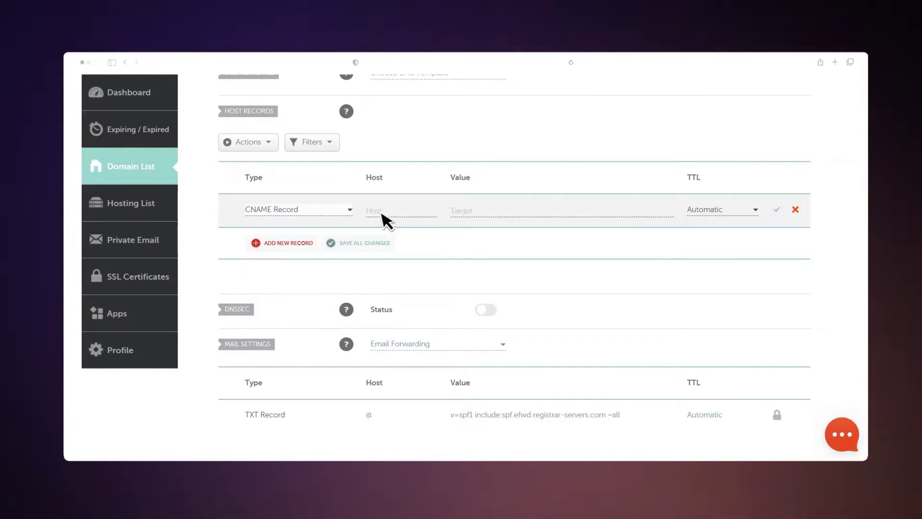
pyautogui.write('@')
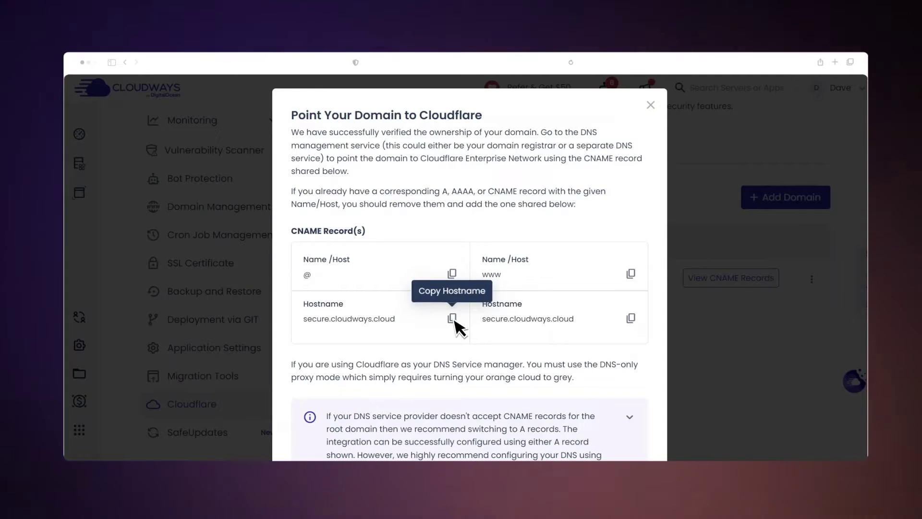
pyautogui.click(452, 318)
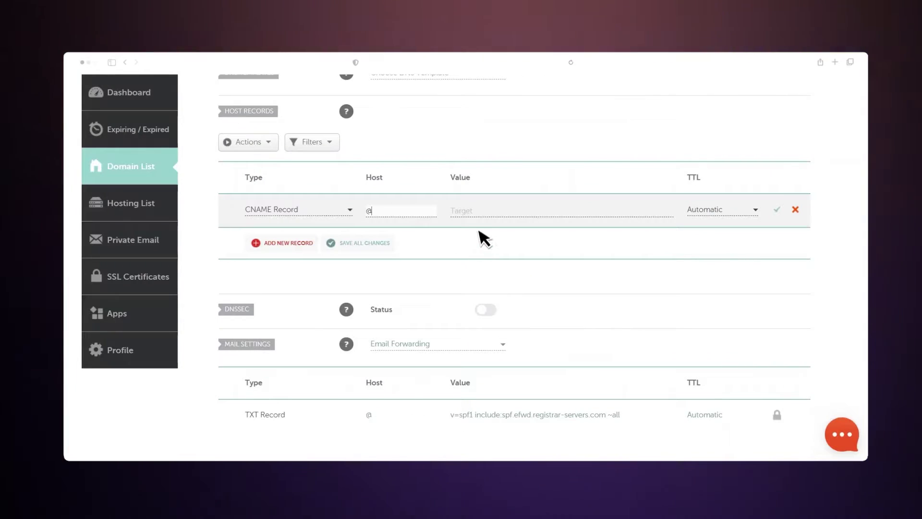
pyautogui.click(483, 211)
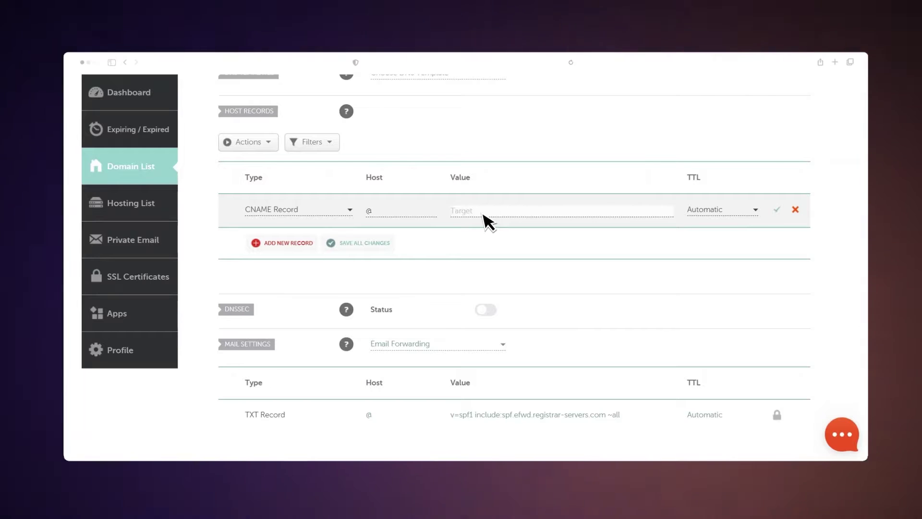
pyautogui.press('super+v')
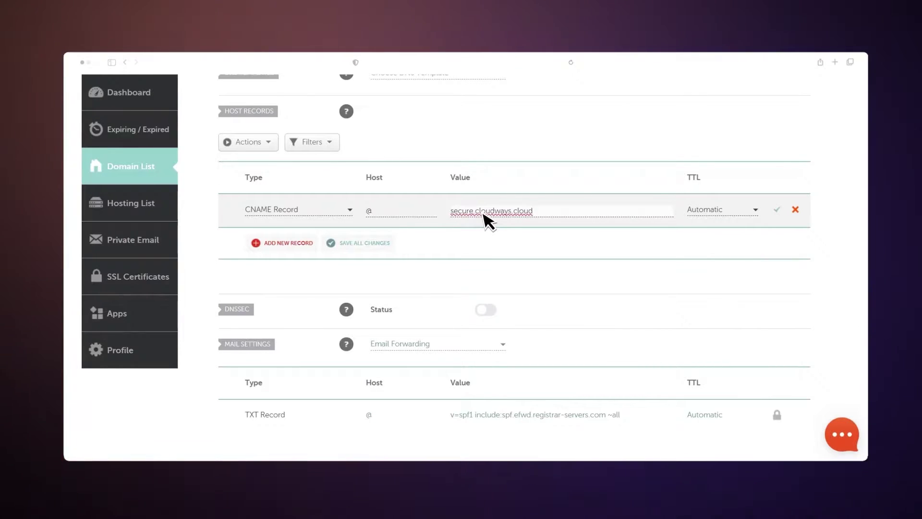
pyautogui.click(771, 217)
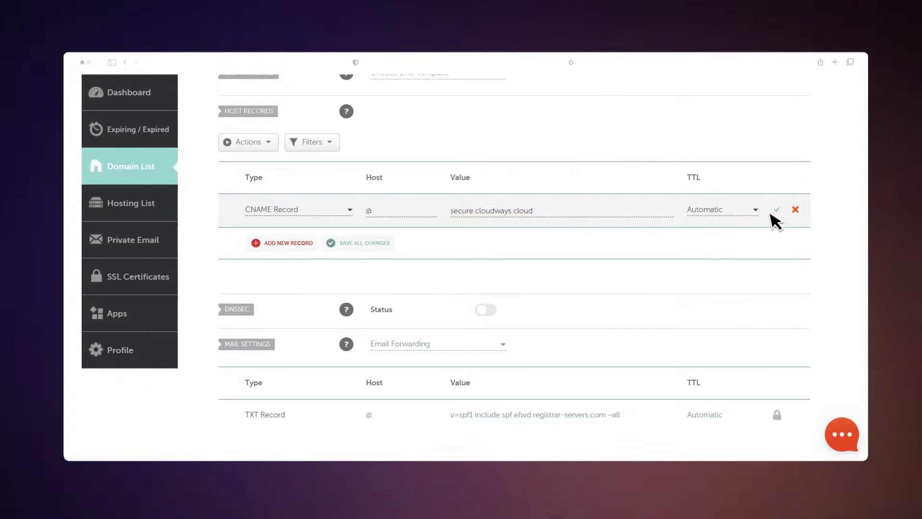
pyautogui.click(776, 210)
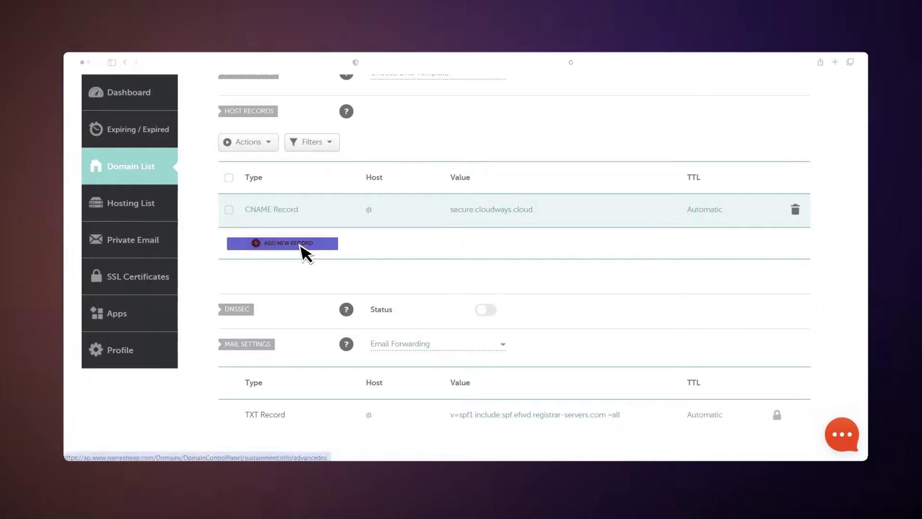
# Save a second CNAME record, host www, pointing to secure.cloudways.cloud.
pyautogui.click(302, 242)
pyautogui.scroll(-2, 326, 317)
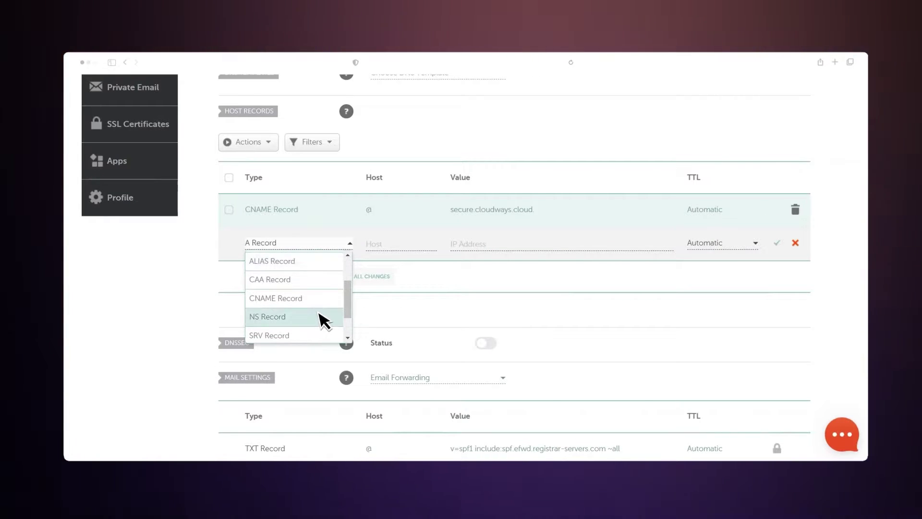
pyautogui.click(298, 298)
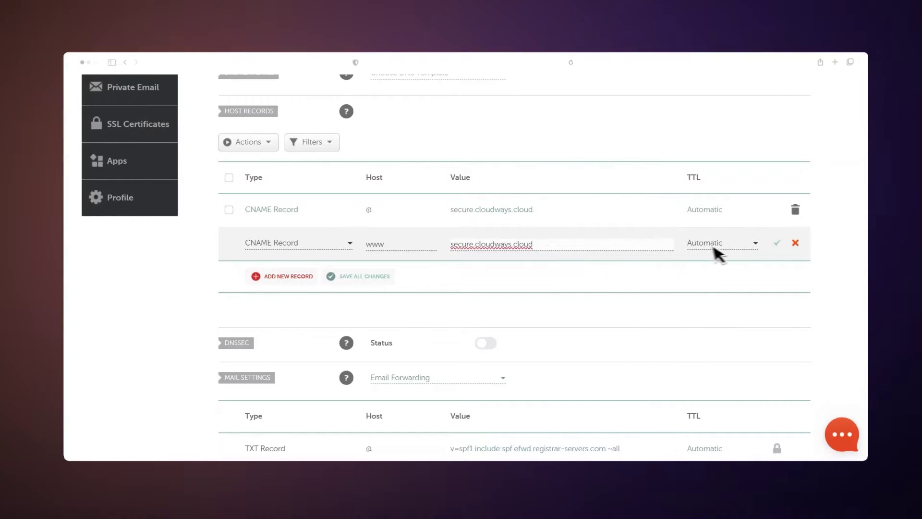
pyautogui.click(777, 242)
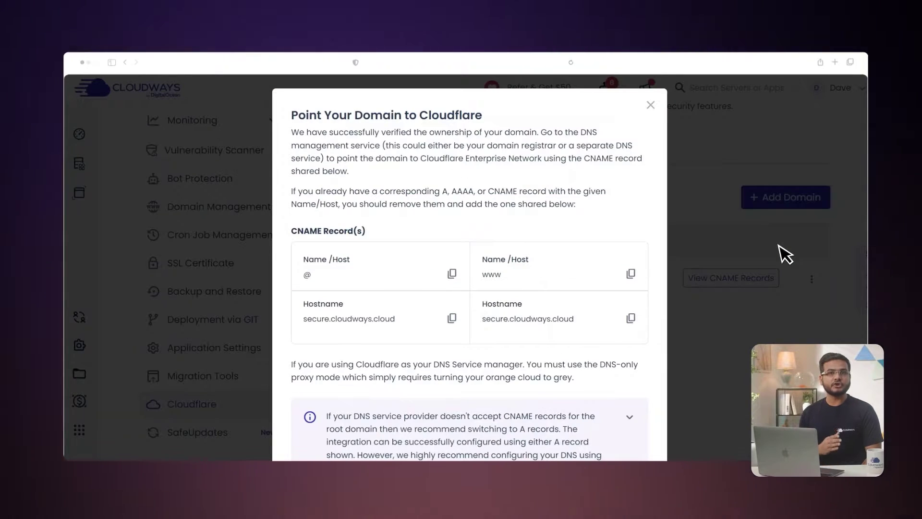
# Dismiss the CNAME instructions and recheck the domain until its status shows Active.
pyautogui.scroll(-3, 779, 246)
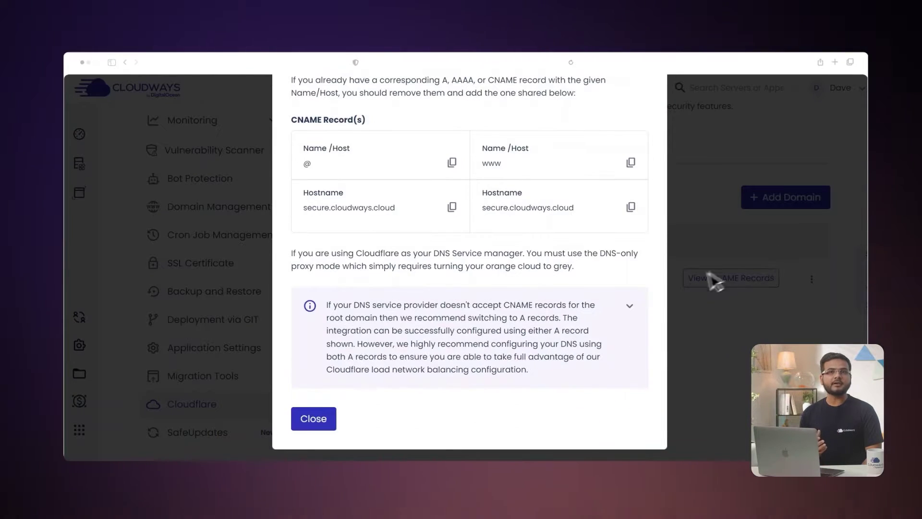
pyautogui.click(326, 420)
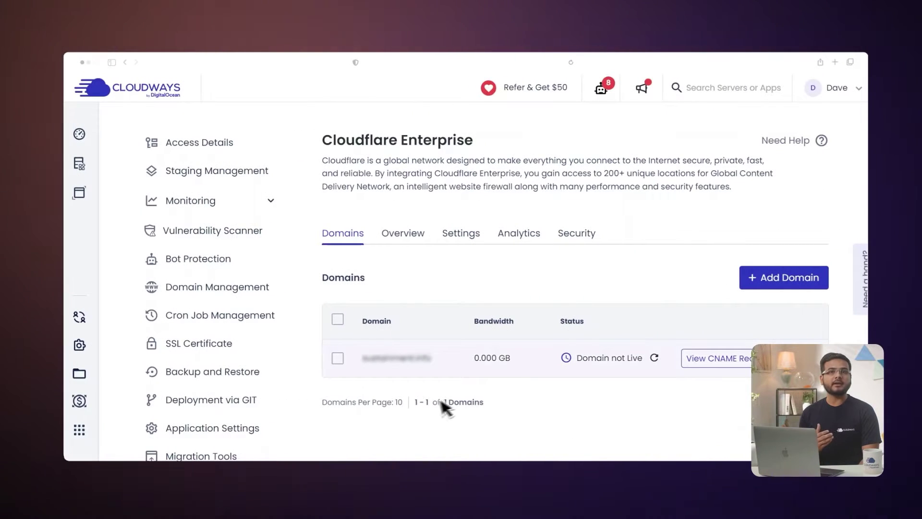
pyautogui.click(656, 359)
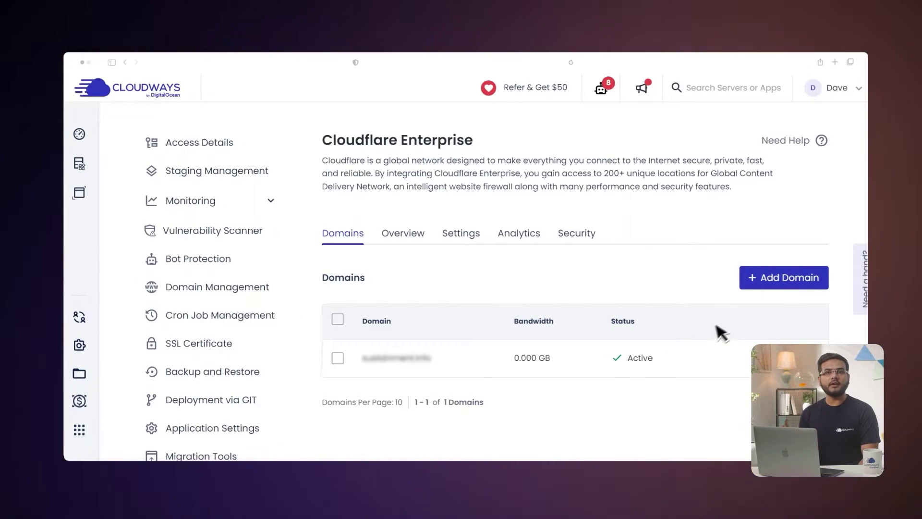
# Add demo.subdomain.info as an extra domain and enable Cloudflare Enterprise on it.
pyautogui.click(802, 280)
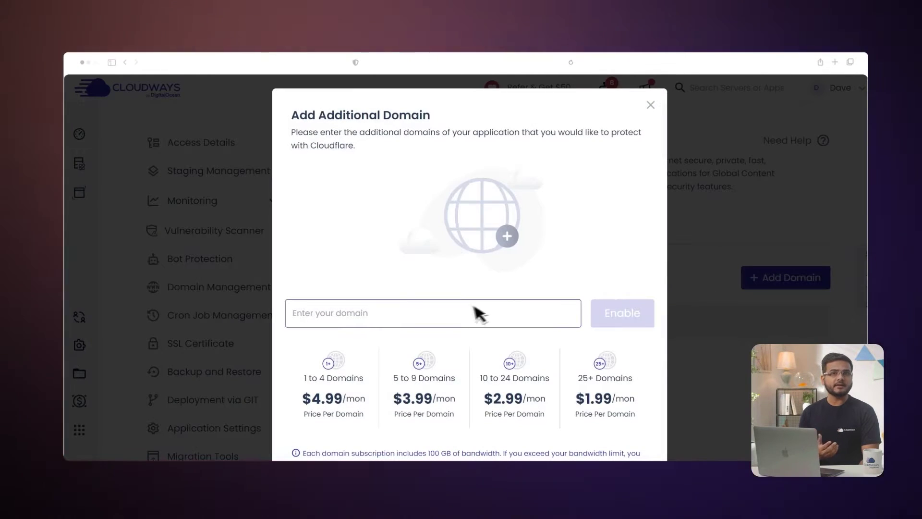
pyautogui.click(411, 317)
pyautogui.write('demo')
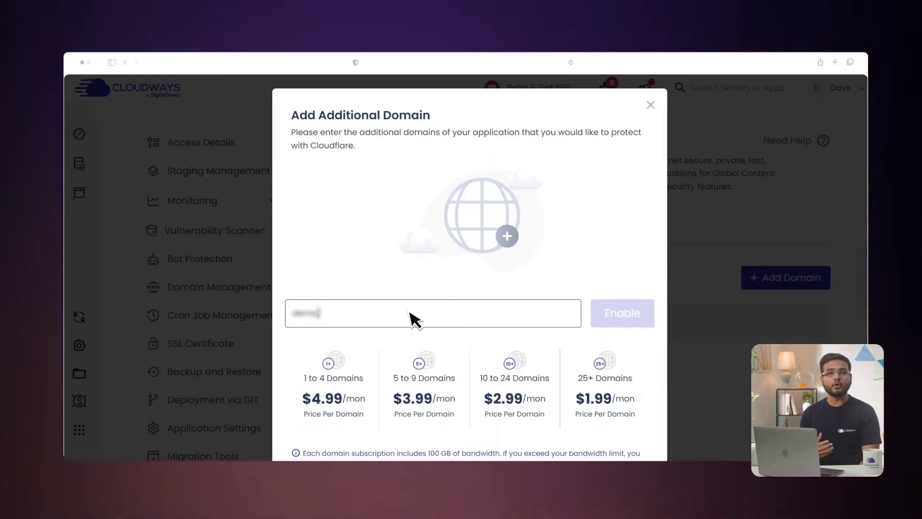
pyautogui.write('.subdomain.info')
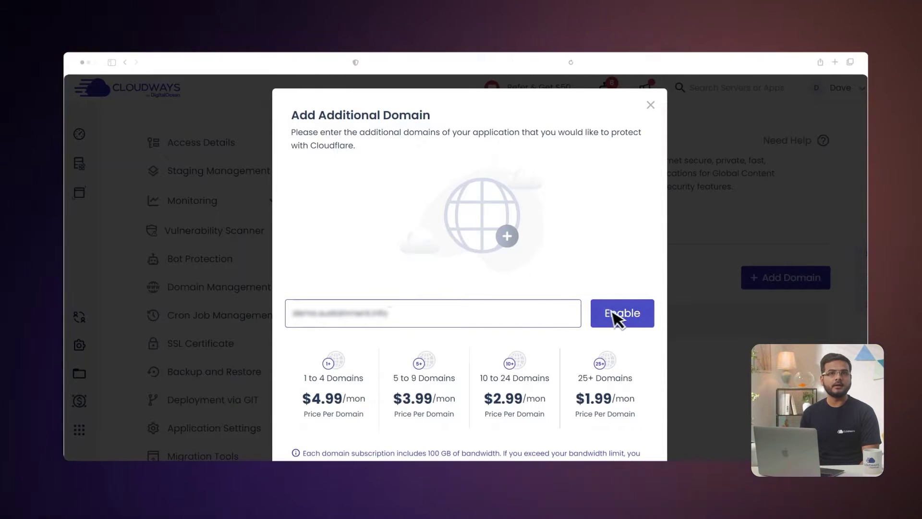
pyautogui.click(617, 314)
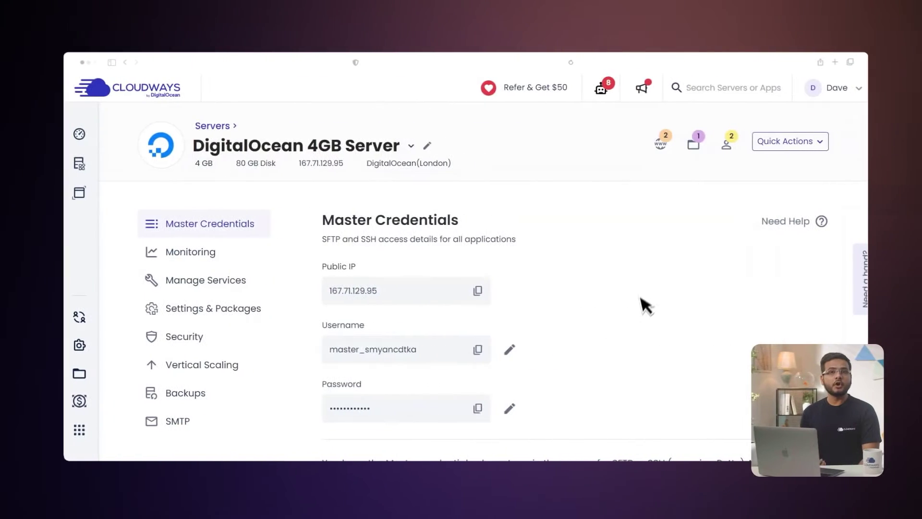
# Transfer the domain's Cloudflare subscription from WooCommerce Store to Client 1 (Organic Store).
pyautogui.click(635, 237)
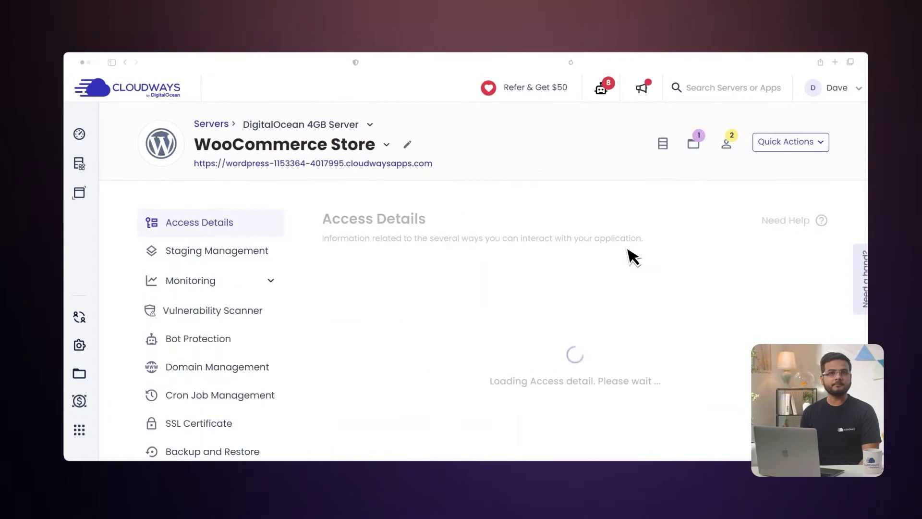
pyautogui.scroll(-5, 586, 339)
pyautogui.click(271, 354)
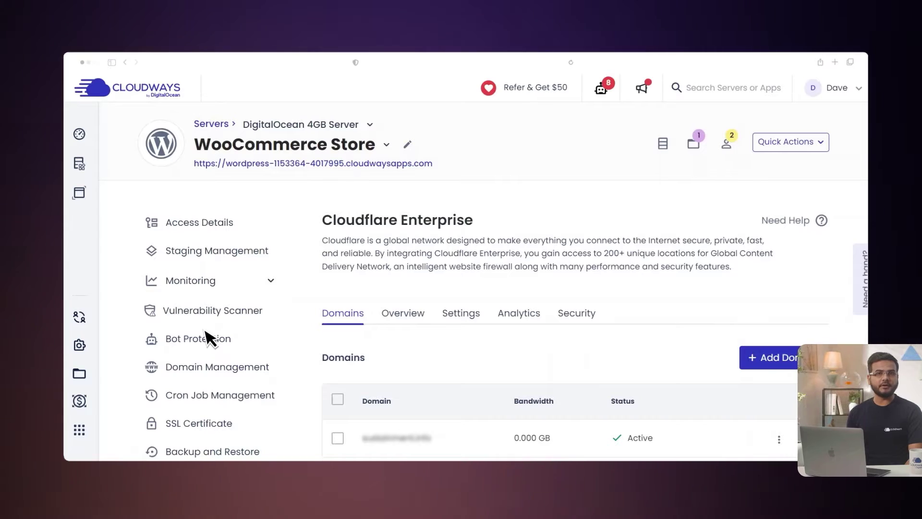
pyautogui.scroll(-3, 210, 335)
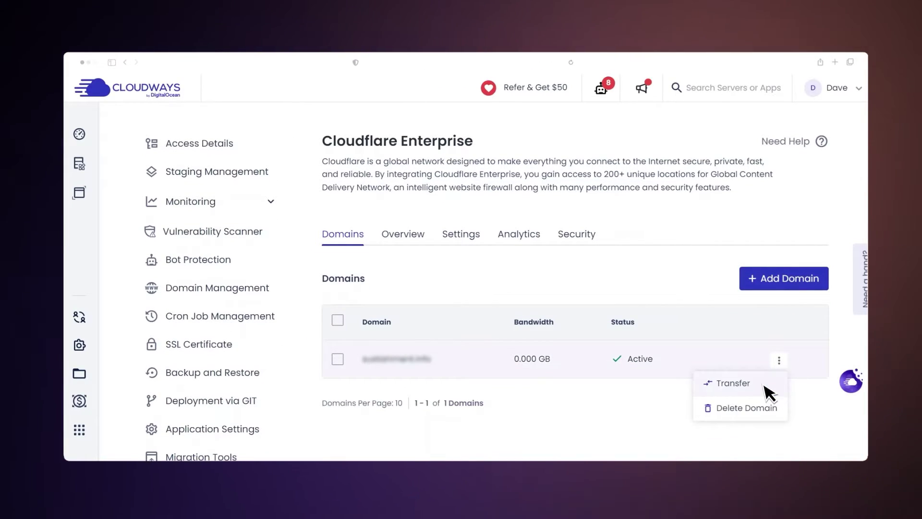
pyautogui.click(765, 386)
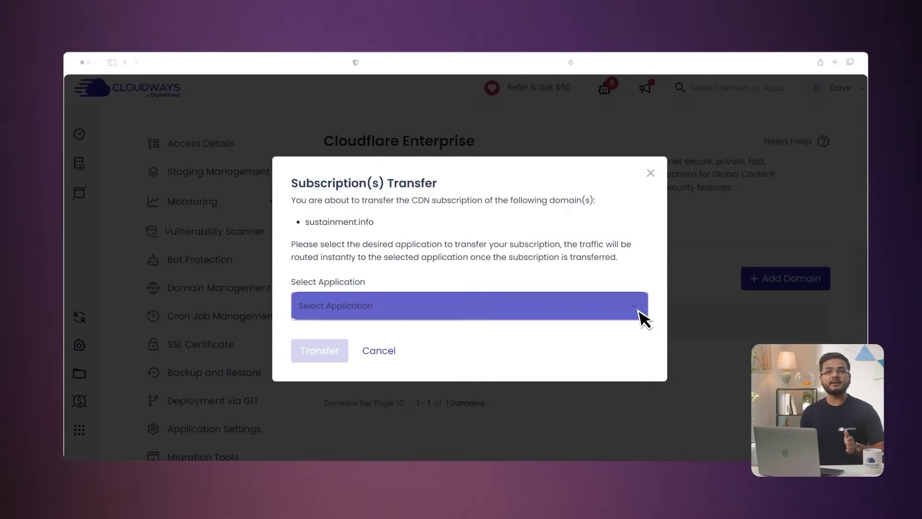
pyautogui.click(643, 318)
pyautogui.click(618, 357)
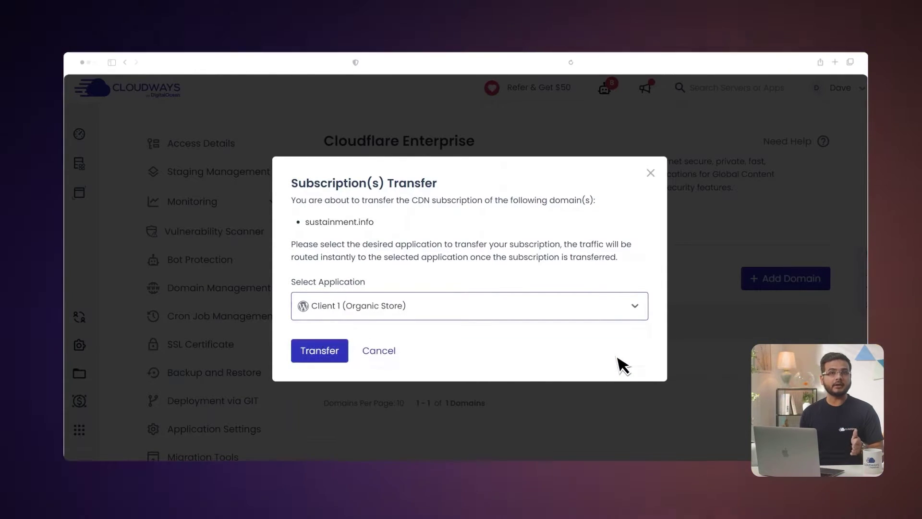
pyautogui.click(341, 352)
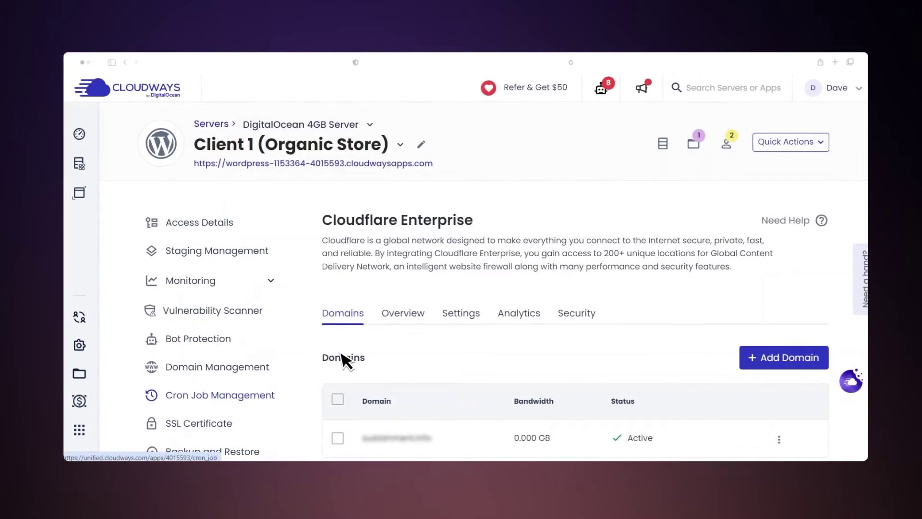
# Delete the domain from Cloudflare Enterprise, citing 'No Longer needed', and review the bandwidth overview.
pyautogui.scroll(-3, 343, 360)
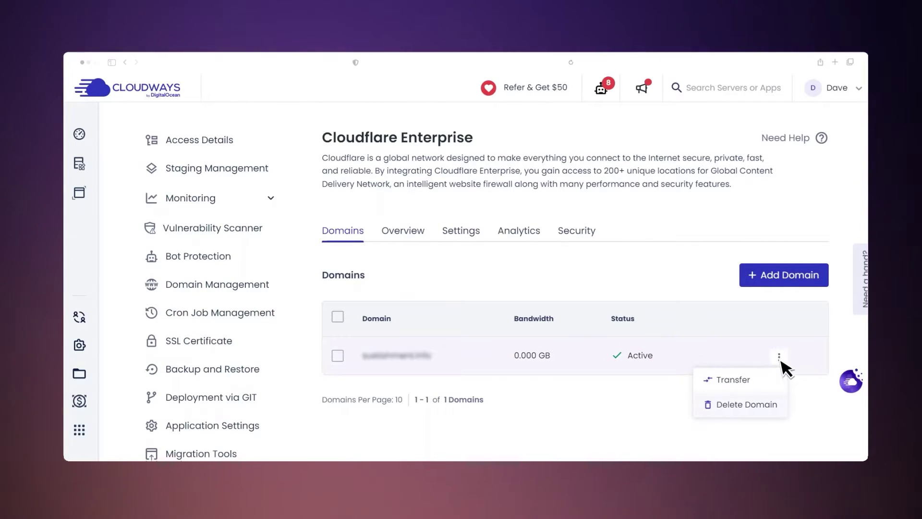
pyautogui.click(763, 405)
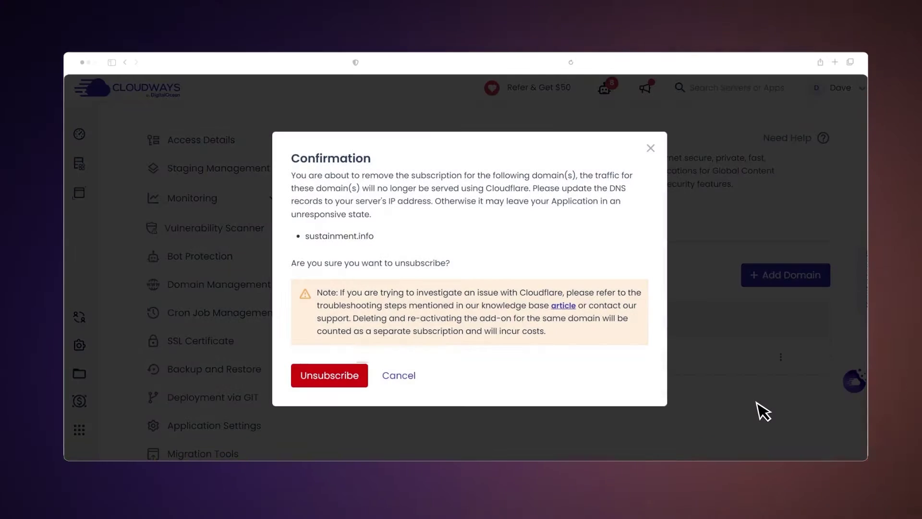
pyautogui.click(354, 375)
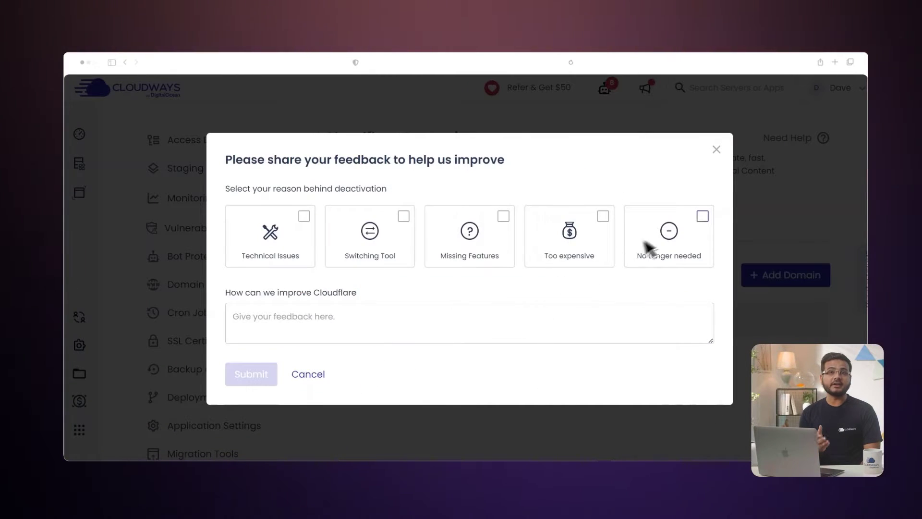
pyautogui.click(660, 234)
pyautogui.click(258, 378)
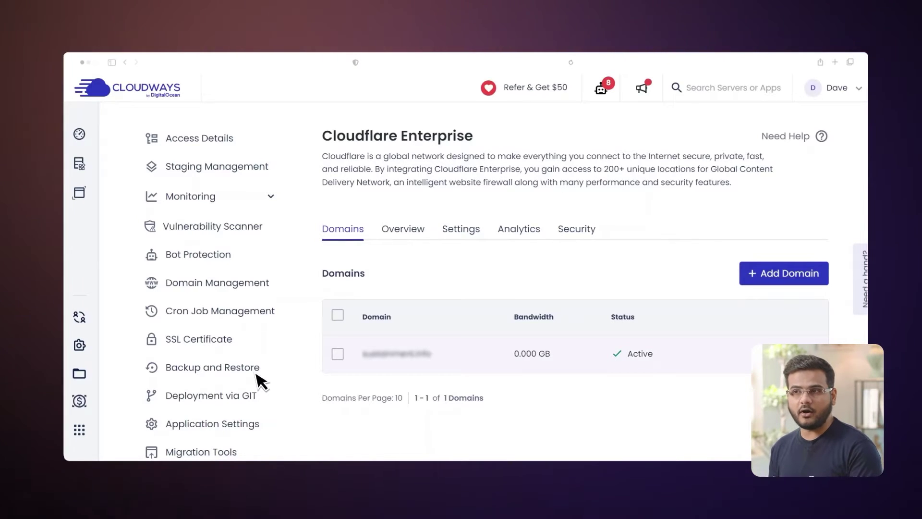
pyautogui.click(418, 234)
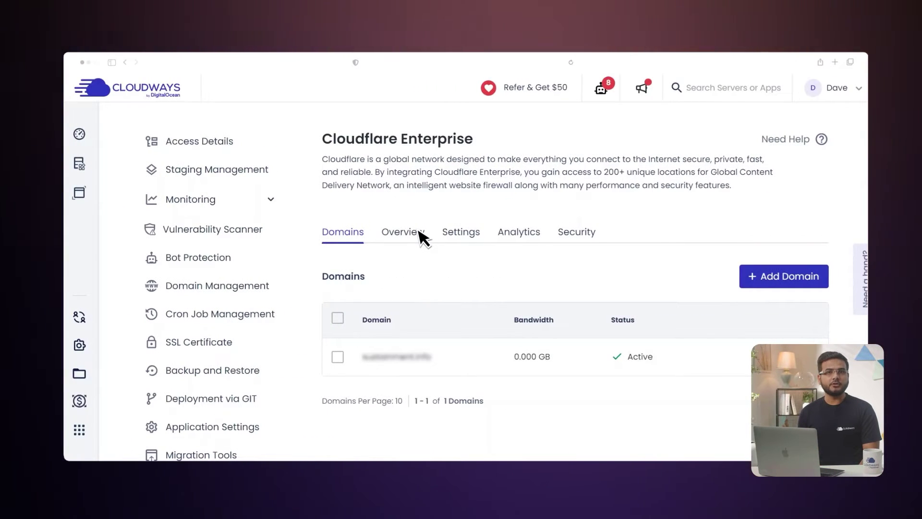
pyautogui.click(467, 233)
# Review the Image Optimization options under Optimizations and leave it at Lossless.
pyautogui.scroll(-3, 471, 233)
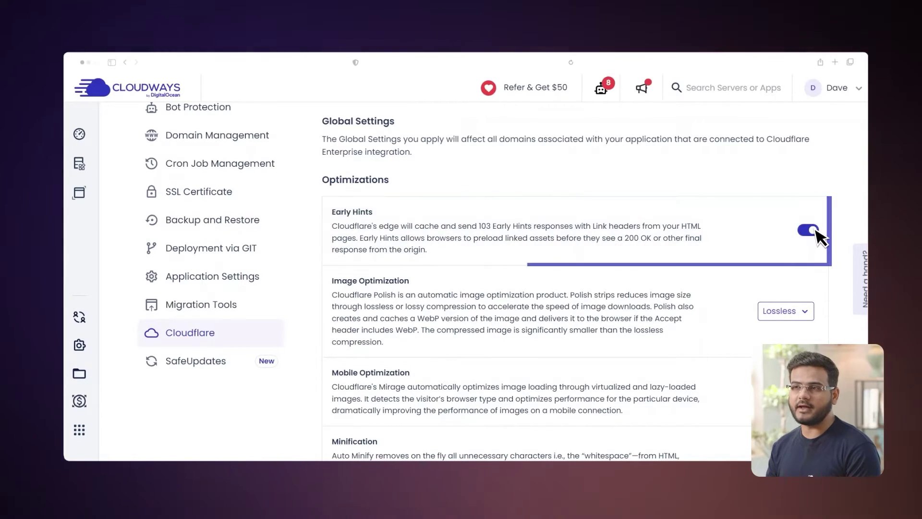
pyautogui.scroll(-3, 820, 238)
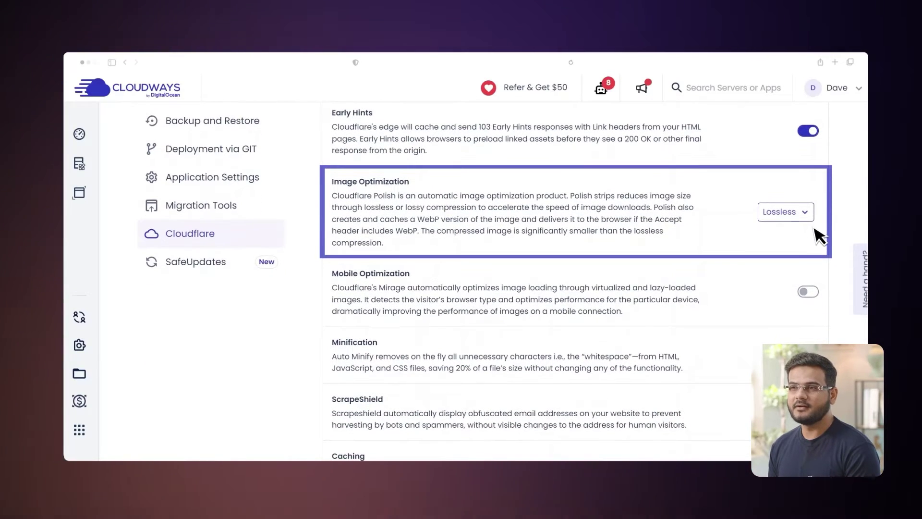
pyautogui.click(807, 220)
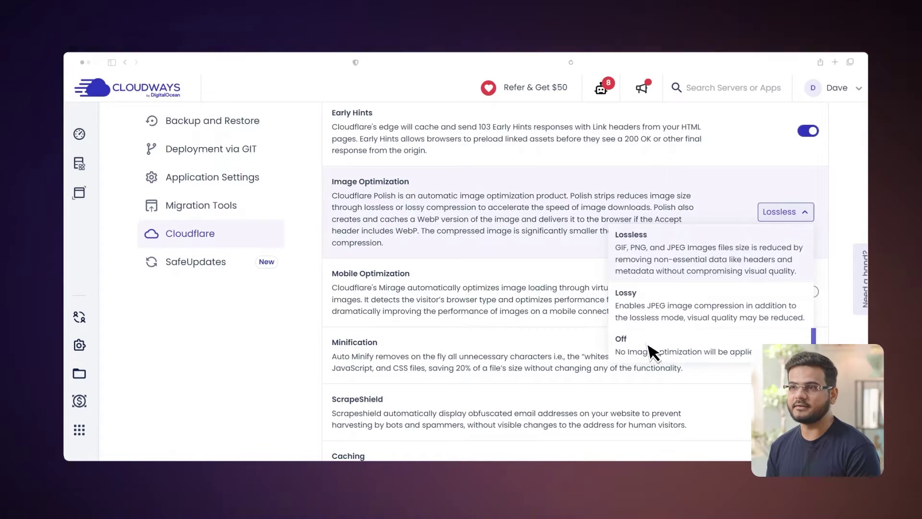
pyautogui.press('Escape')
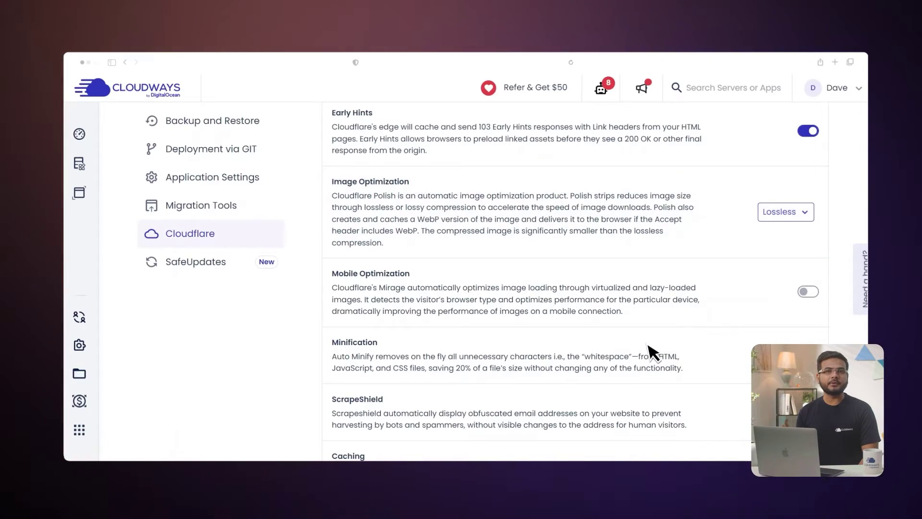
pyautogui.scroll(-1, 653, 353)
# Enable the Mobile Optimization, Minification and ScrapeShield toggles in Cloudflare global settings.
pyautogui.scroll(-1, 653, 353)
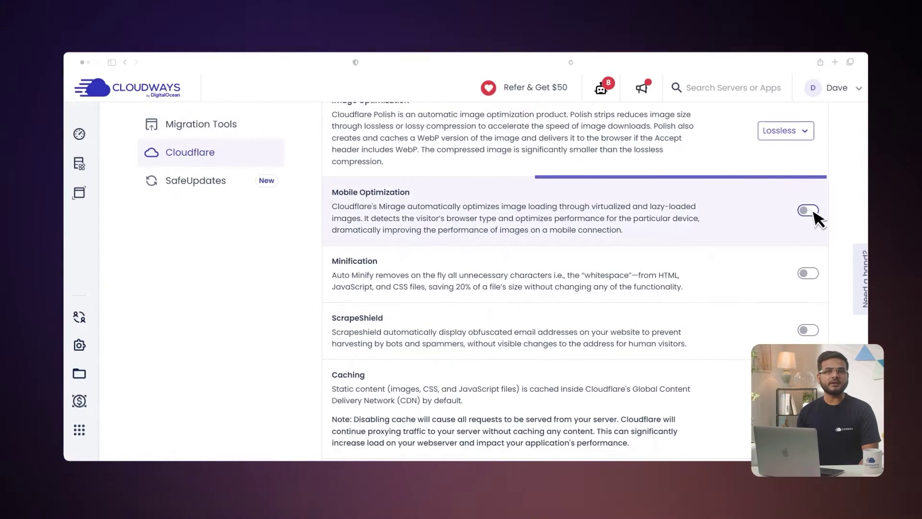
pyautogui.click(812, 211)
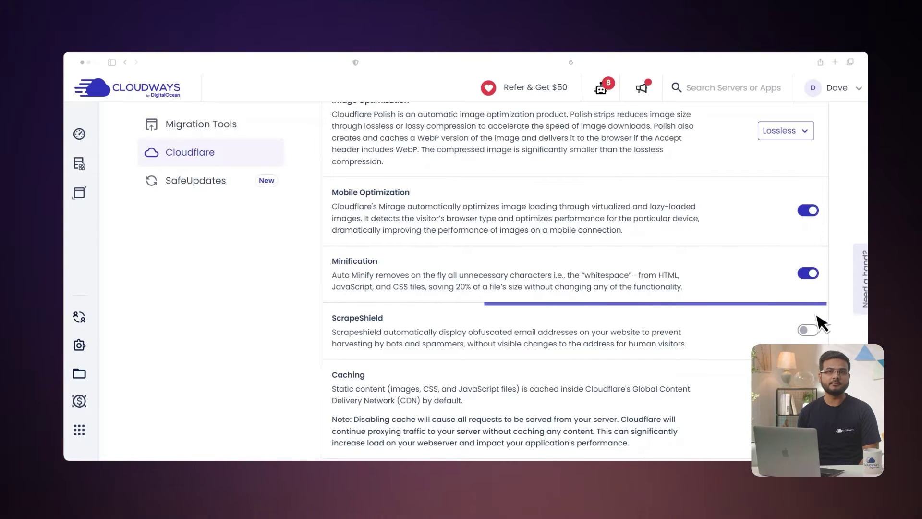
pyautogui.click(813, 331)
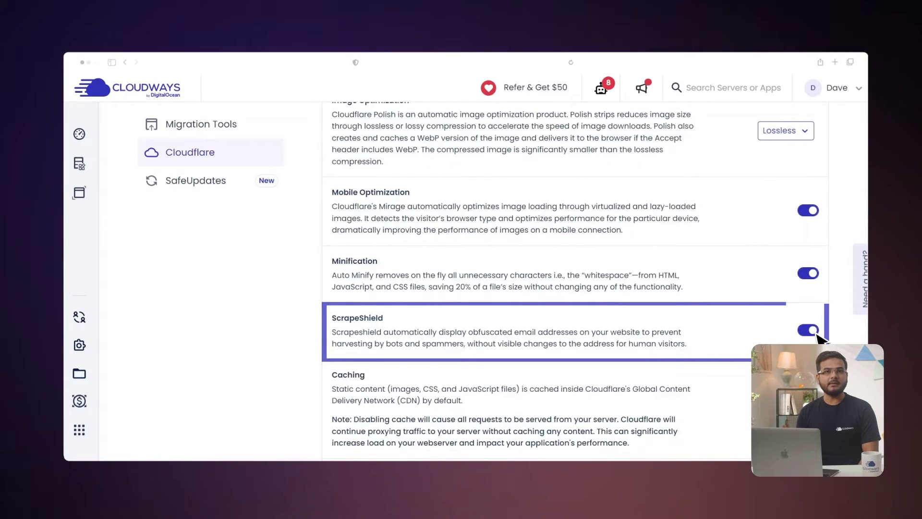
pyautogui.scroll(-3, 816, 338)
# Enable the Caching, Edge Page Caching and Under Attack Mode toggles further down the settings.
pyautogui.scroll(-3, 816, 339)
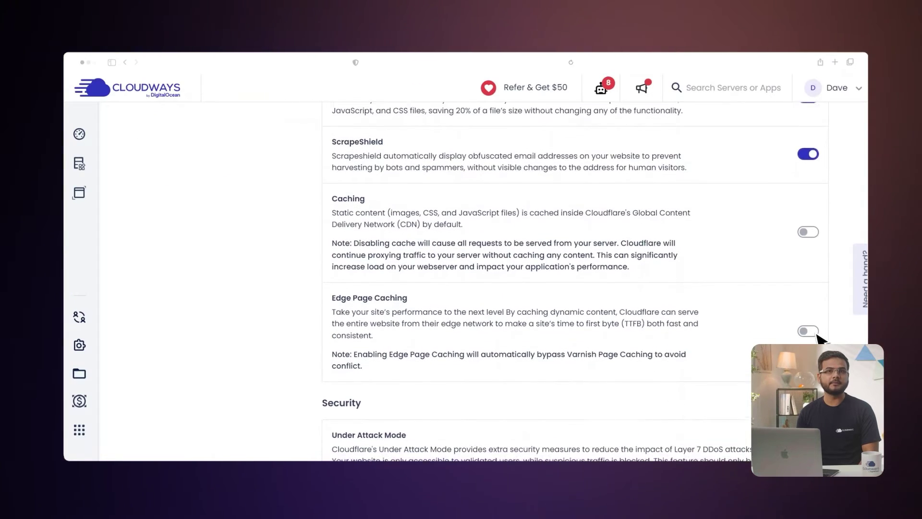
pyautogui.scroll(-1, 818, 339)
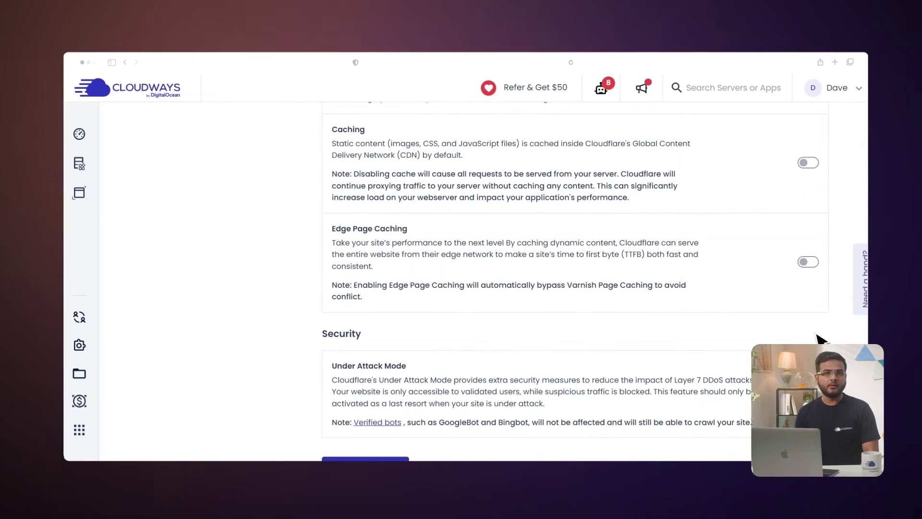
pyautogui.click(814, 162)
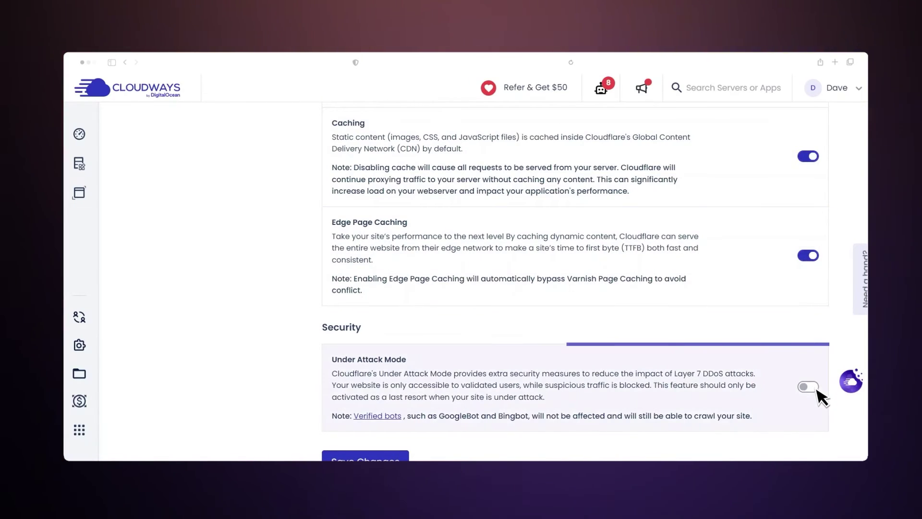
pyautogui.click(816, 387)
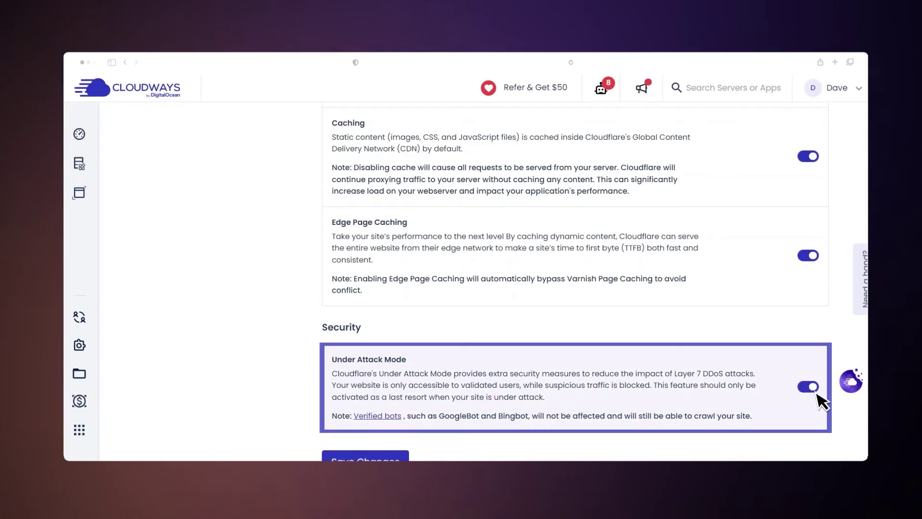
pyautogui.scroll(-1, 816, 387)
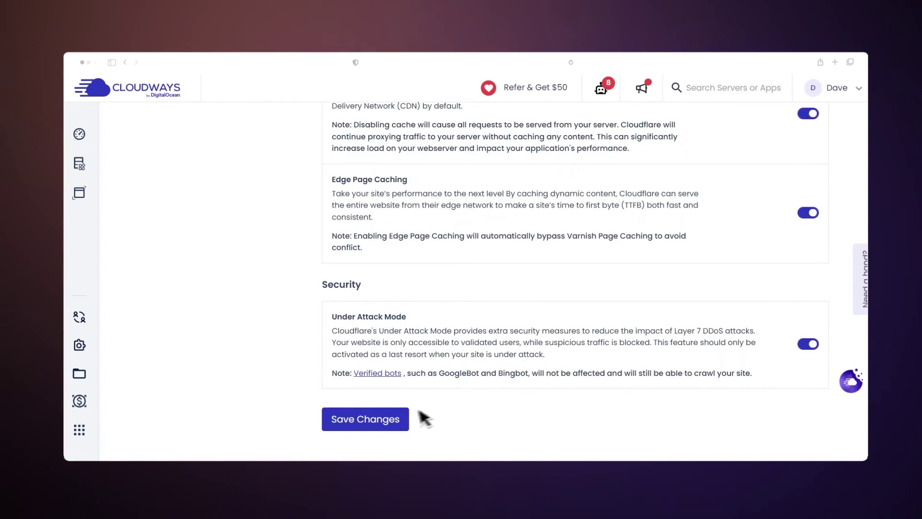
# Save the updated Cloudflare optimization, caching and security settings.
pyautogui.click(365, 418)
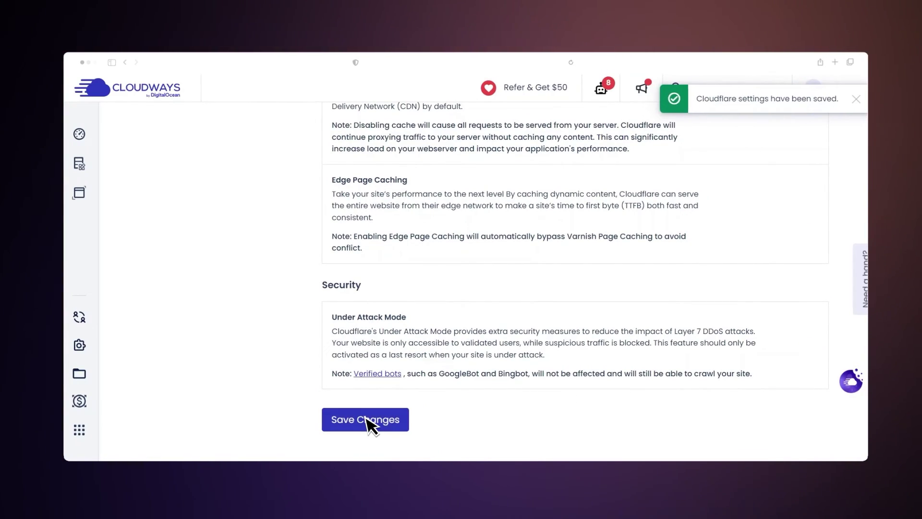